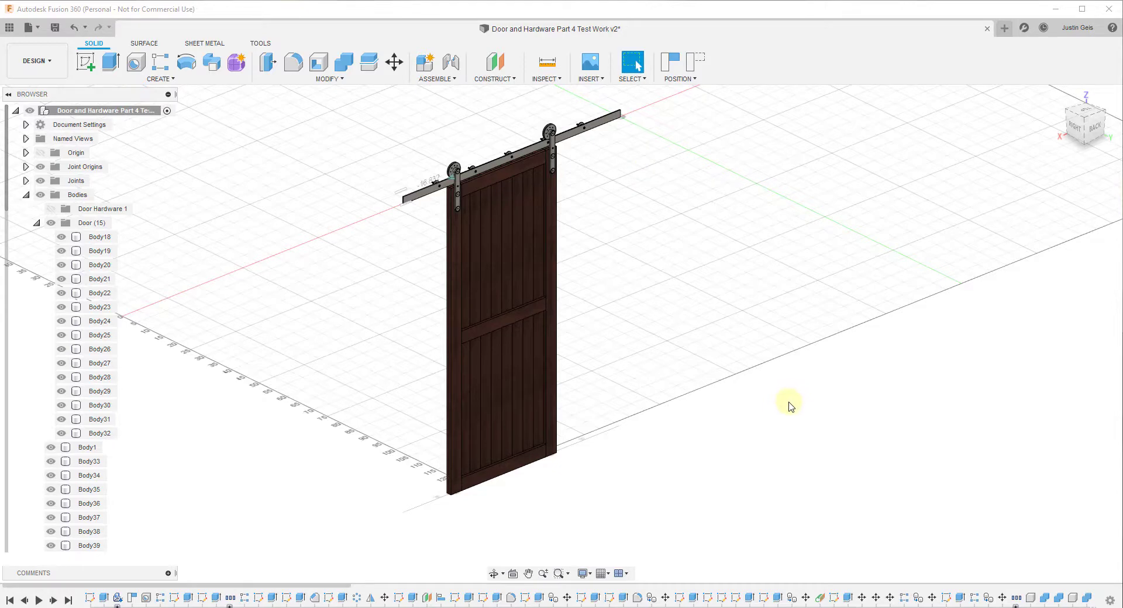
Step: Select door boards Body22 and Body20 and zoom toward the top corner by the rail hanger
{"action": "left_click", "coordinate": [501, 290]}
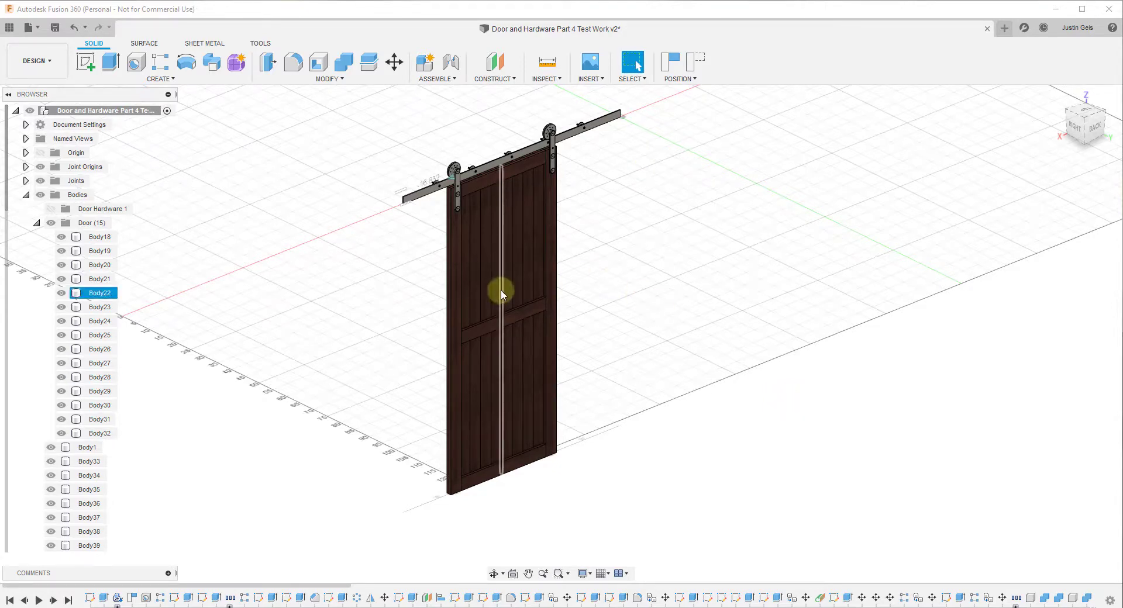
{"action": "middle_click_drag", "start_coordinate": [501, 290], "coordinate": [542, 275]}
{"action": "left_click", "coordinate": [529, 169]}
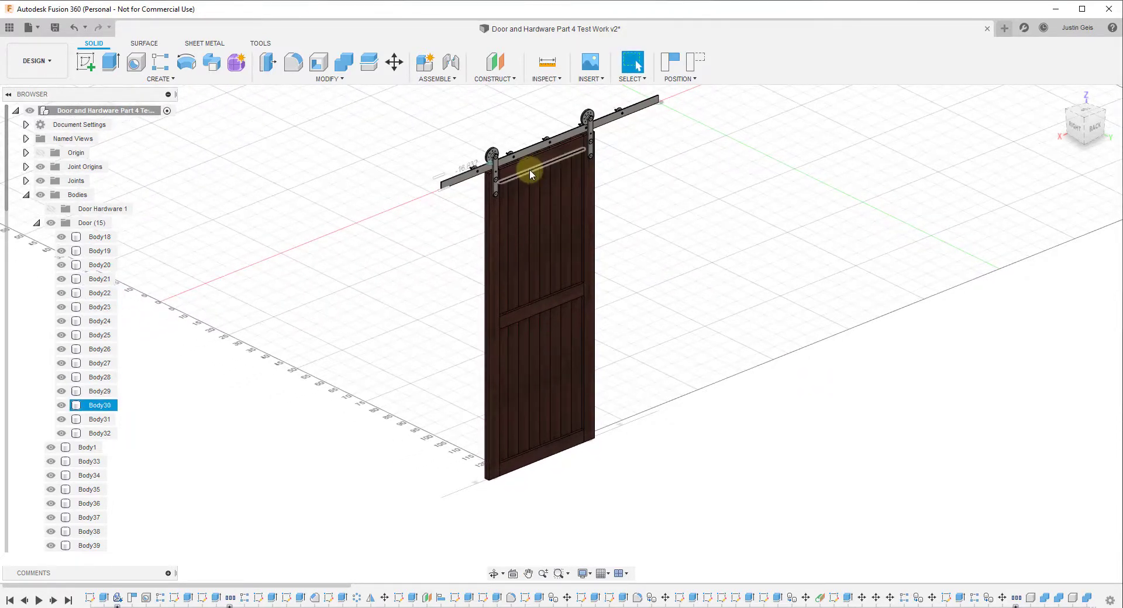
{"action": "scroll", "coordinate": [529, 170], "scroll_direction": "up", "scroll_amount": 5}
Step: Clear the selection, then select the narrow right-edge board and its neighbour Body18
{"action": "key", "text": "Escape"}
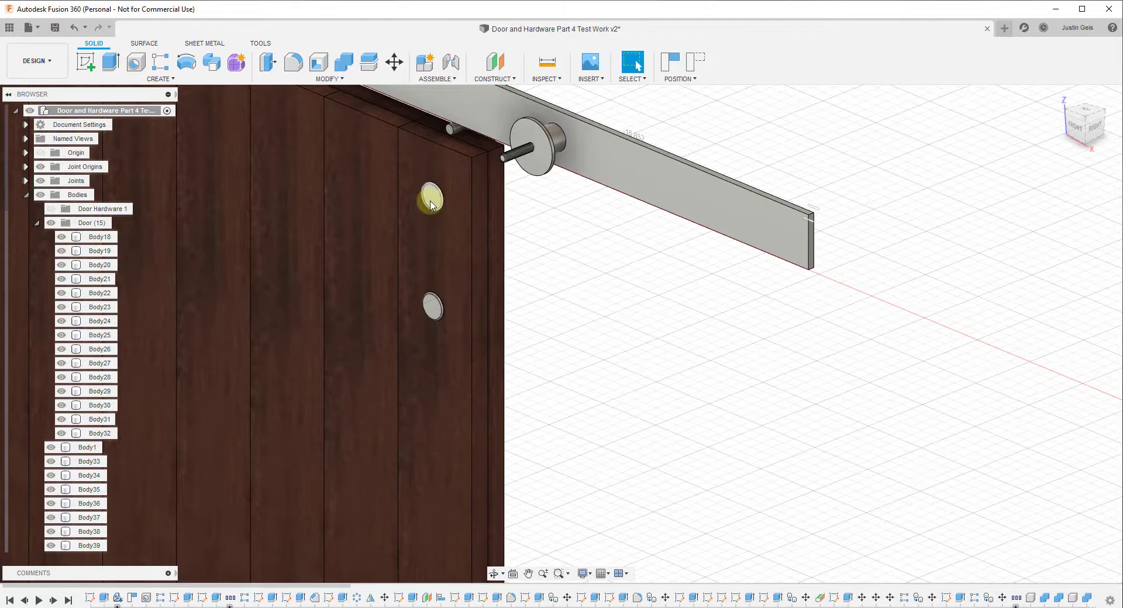
{"action": "left_click", "coordinate": [494, 197]}
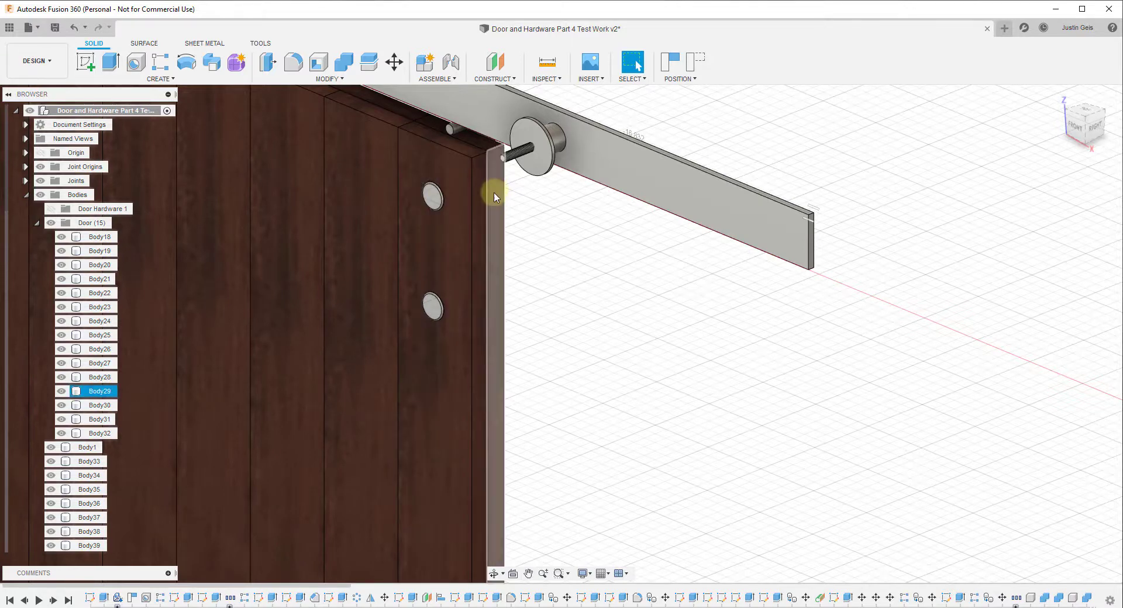
{"action": "left_click", "coordinate": [481, 205]}
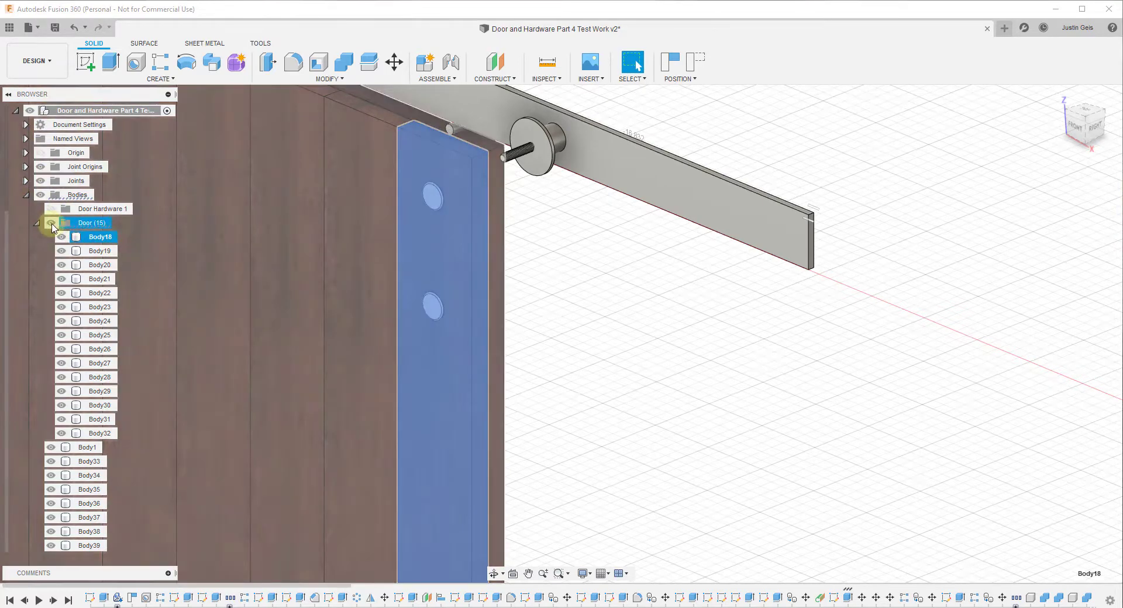
Step: Toggle the Door (15) group hidden and shown twice, ending with all its boards visible
{"action": "left_click", "coordinate": [52, 225]}
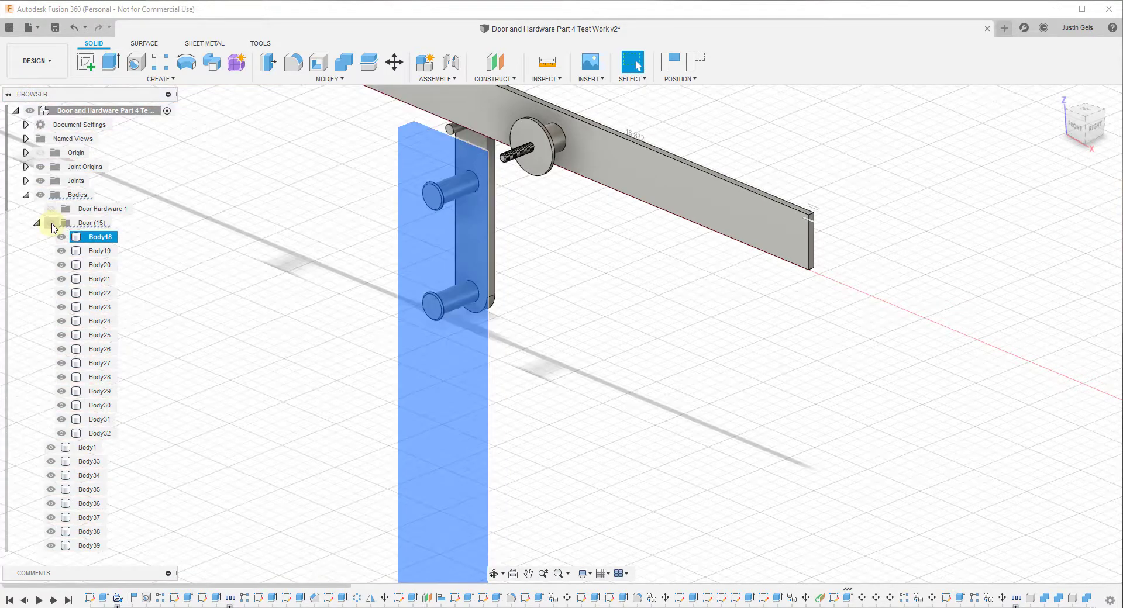
{"action": "left_click", "coordinate": [51, 225]}
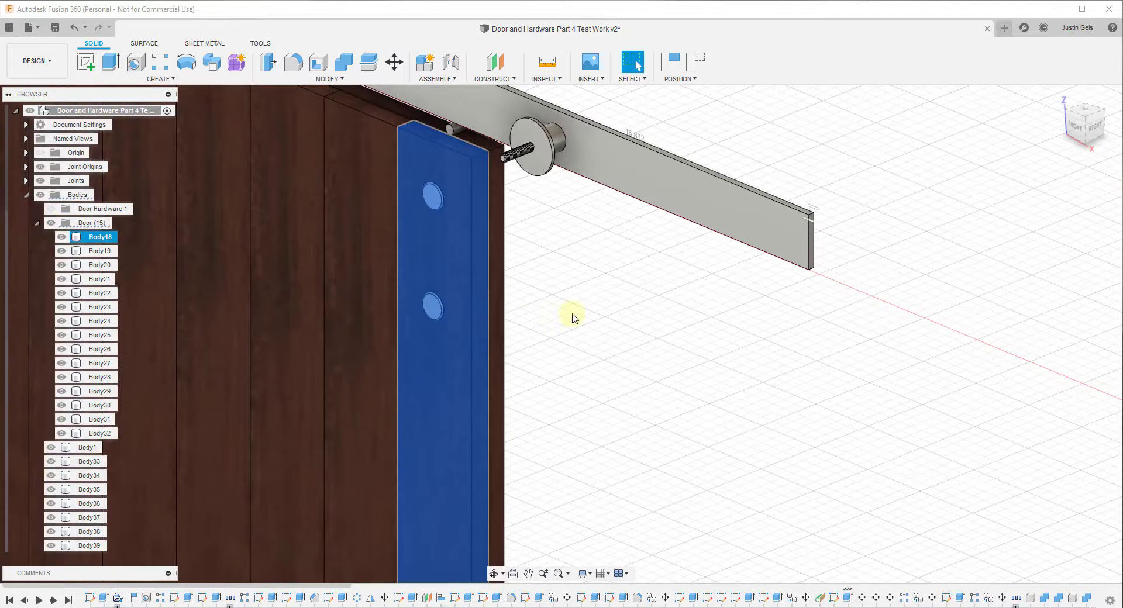
{"action": "left_click", "coordinate": [572, 313]}
{"action": "left_click", "coordinate": [52, 226]}
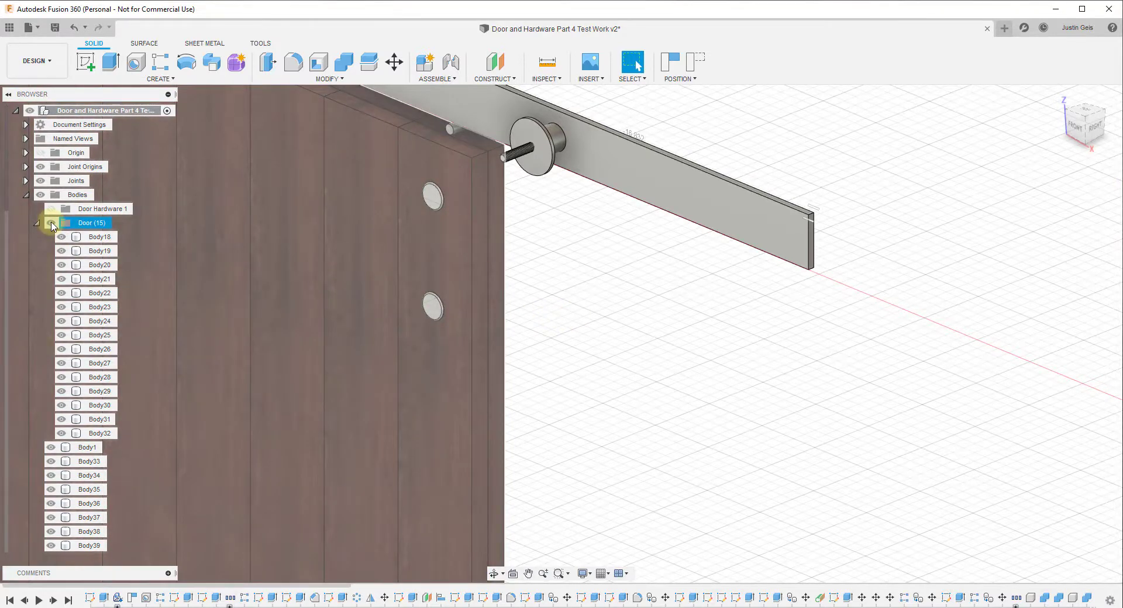
{"action": "left_click", "coordinate": [51, 224]}
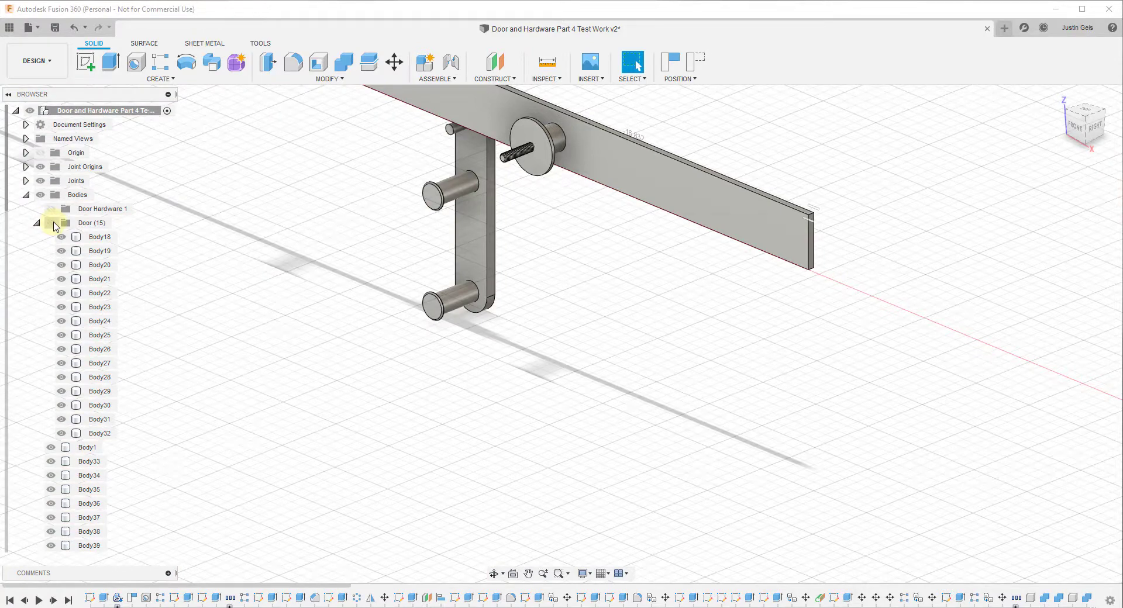
{"action": "left_click", "coordinate": [52, 225]}
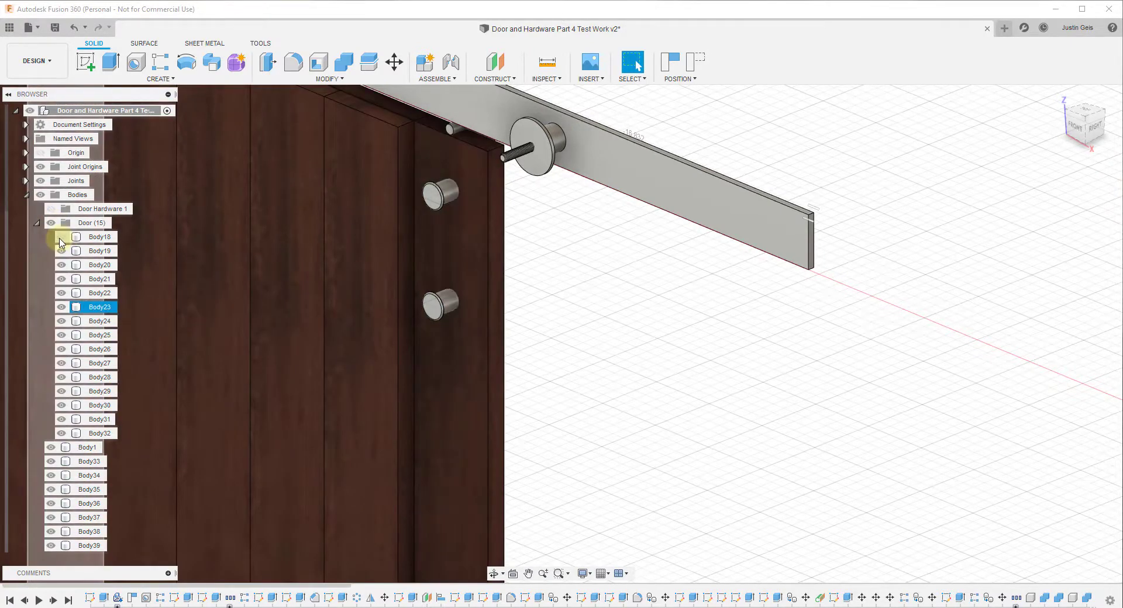
Step: Hide boards Body18 and Body29, show them again, and zoom out to the full door
{"action": "left_click", "coordinate": [61, 237]}
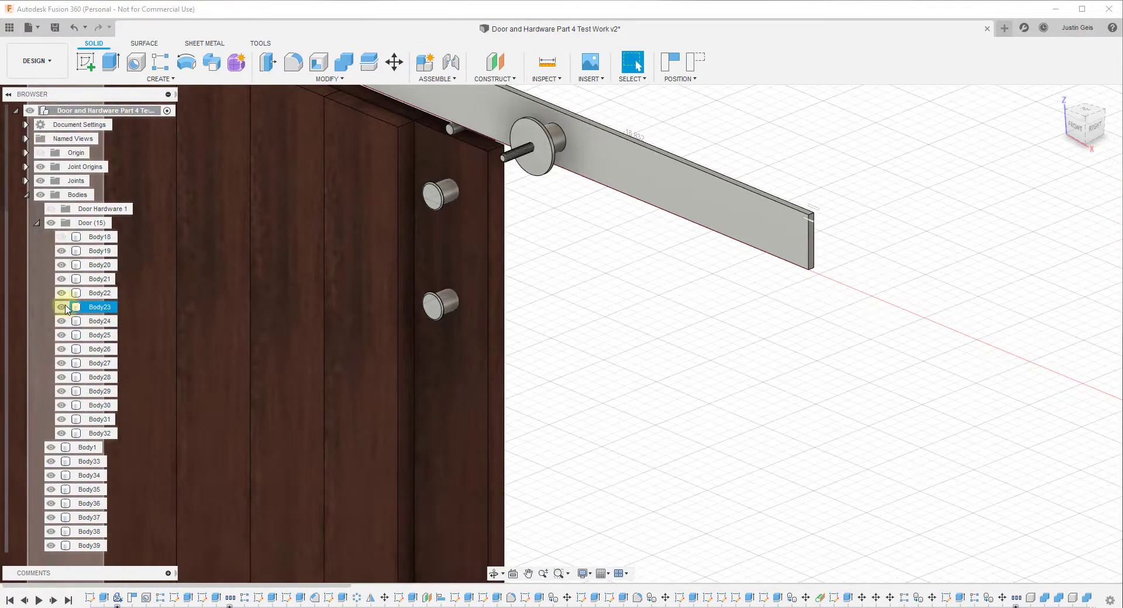
{"action": "left_click", "coordinate": [469, 236]}
{"action": "left_click", "coordinate": [61, 391]}
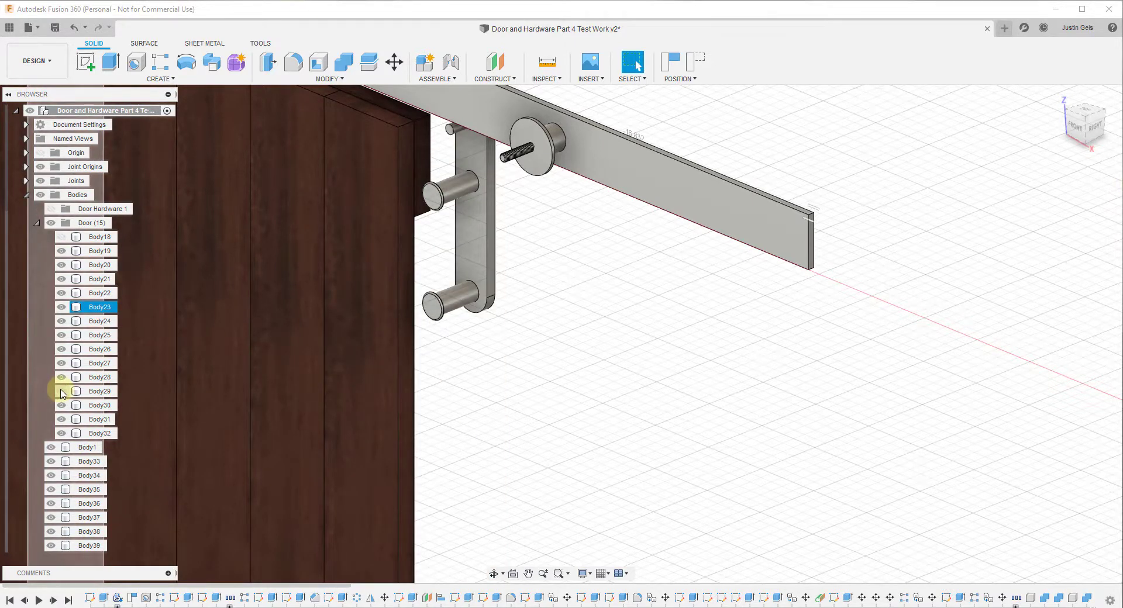
{"action": "left_click", "coordinate": [62, 391]}
{"action": "left_click", "coordinate": [61, 237]}
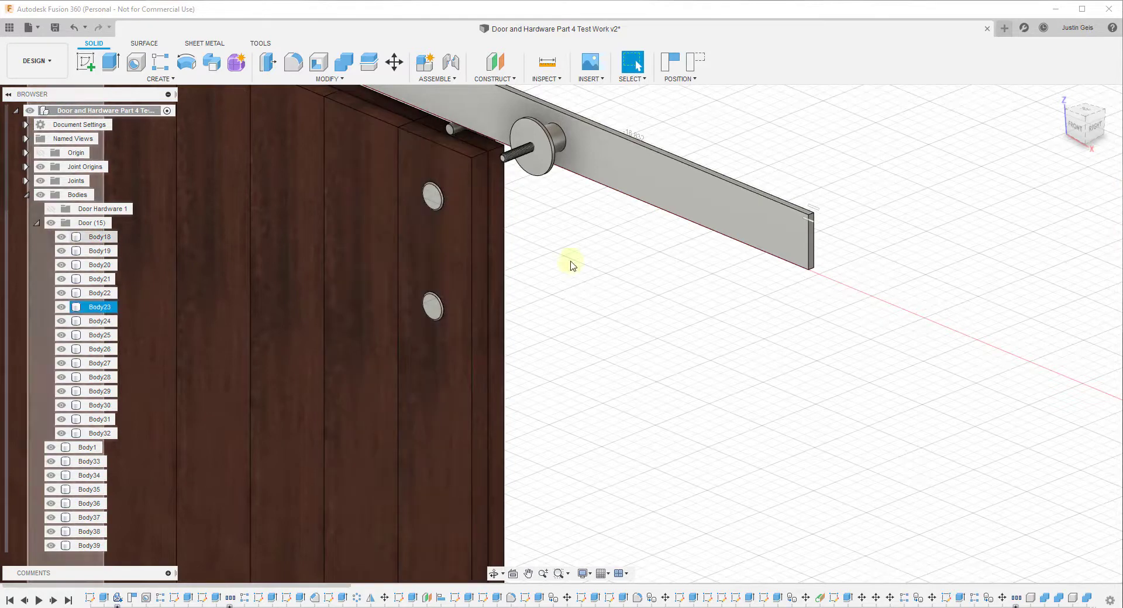
{"action": "scroll", "coordinate": [572, 264], "scroll_direction": "down", "scroll_amount": 3}
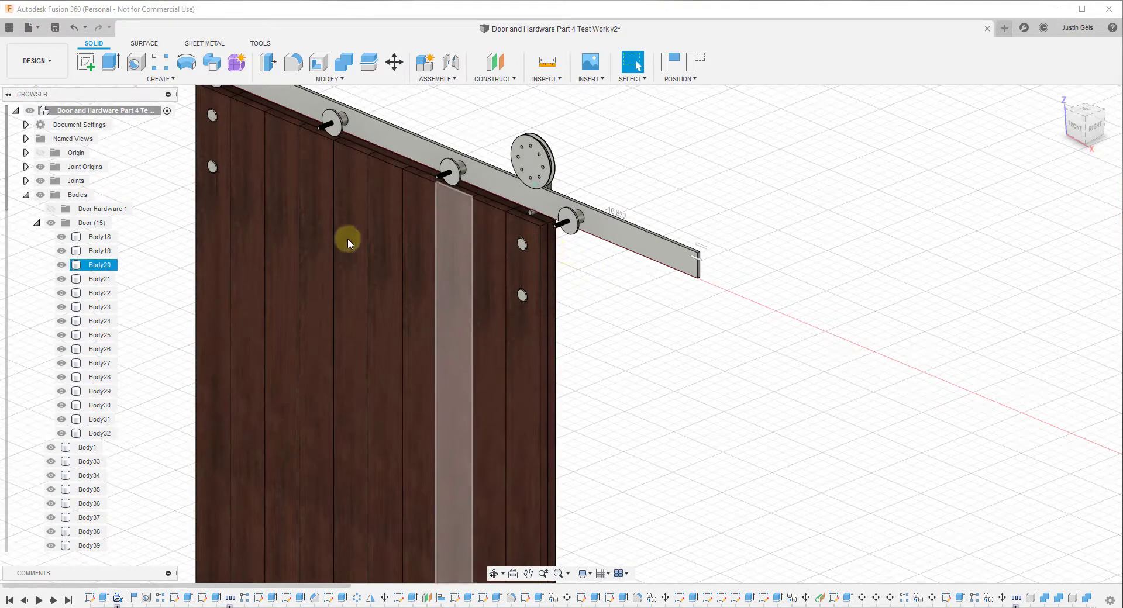
Step: Select Body18, add Body19, and extend the selection through Body26 in the browser
{"action": "left_click", "coordinate": [100, 237]}
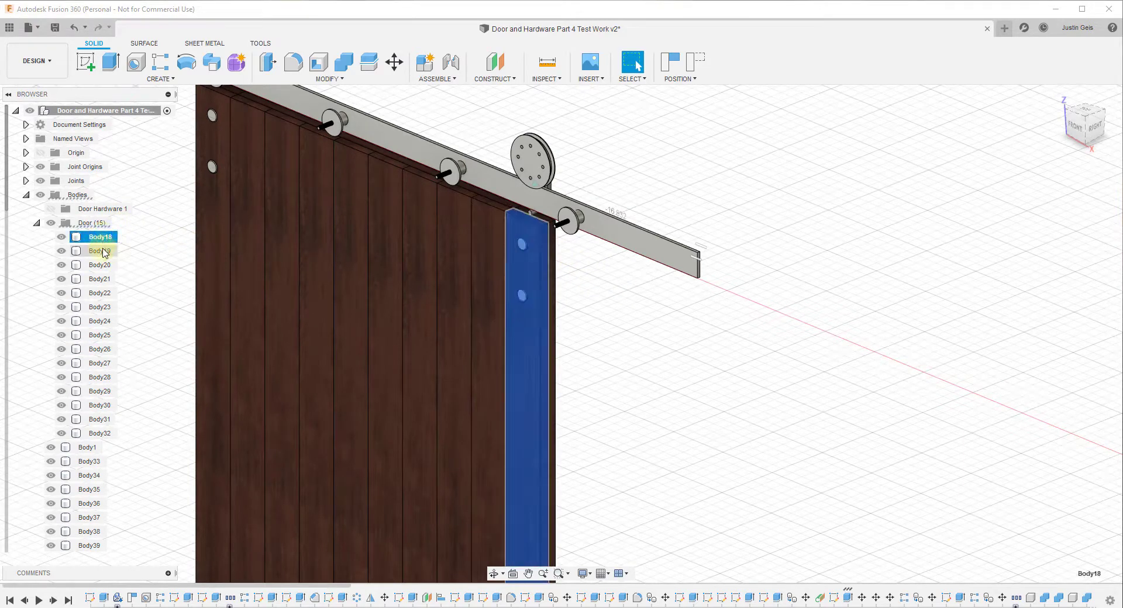
{"action": "left_click", "coordinate": [99, 251], "text": "ctrl"}
{"action": "left_click", "coordinate": [98, 350], "text": "shift"}
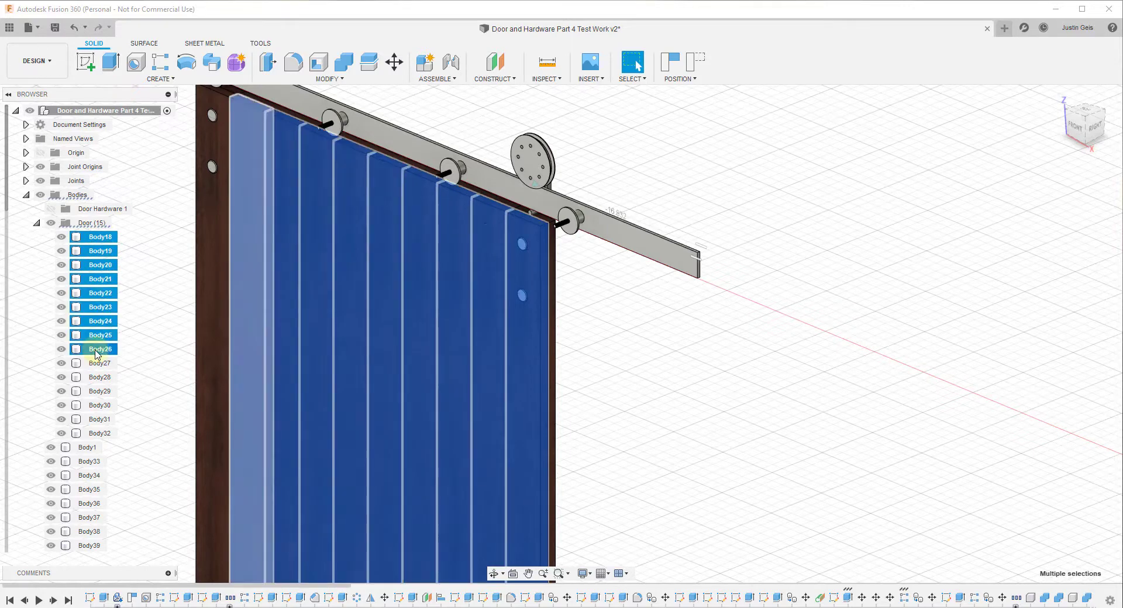
Step: Toggle Body18's visibility off and on with its eye icon
{"action": "left_click", "coordinate": [61, 237]}
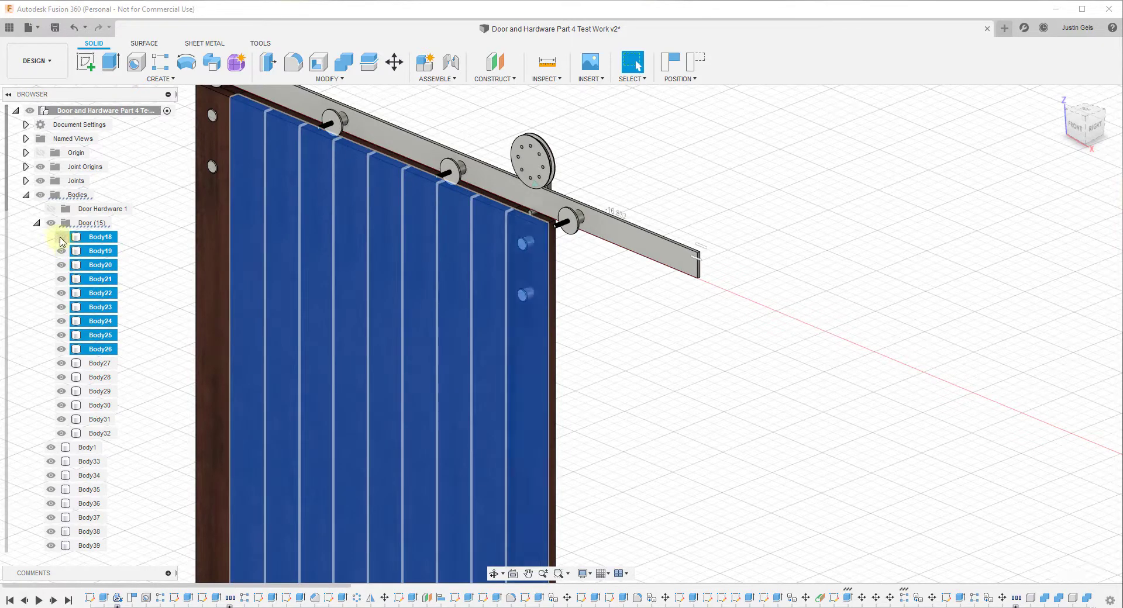
{"action": "left_click", "coordinate": [61, 238]}
{"action": "left_click", "coordinate": [61, 237]}
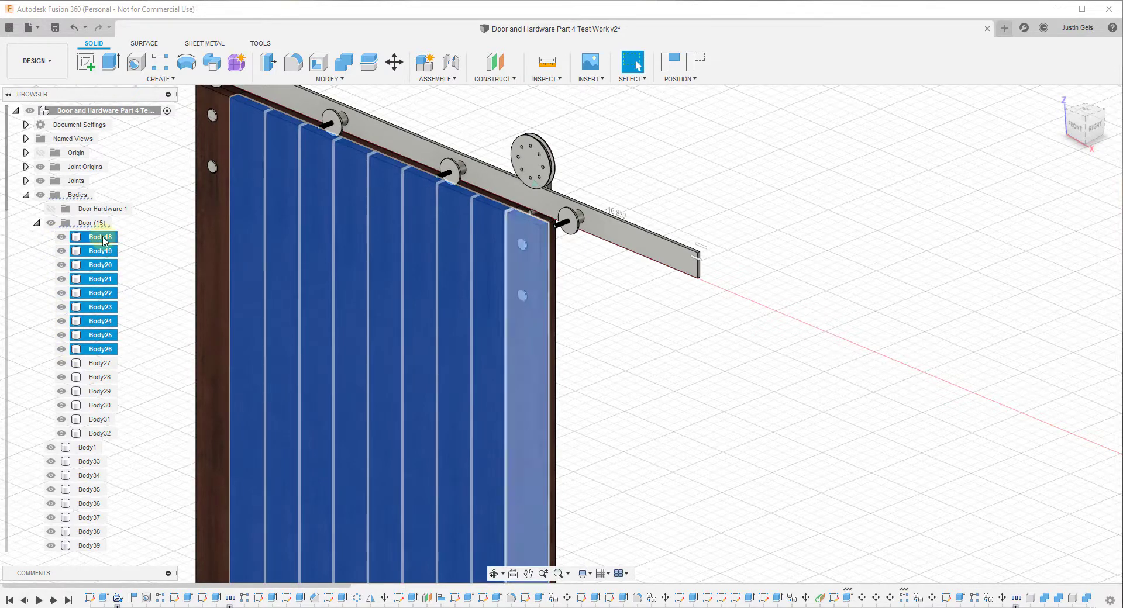
{"action": "left_click", "coordinate": [136, 230]}
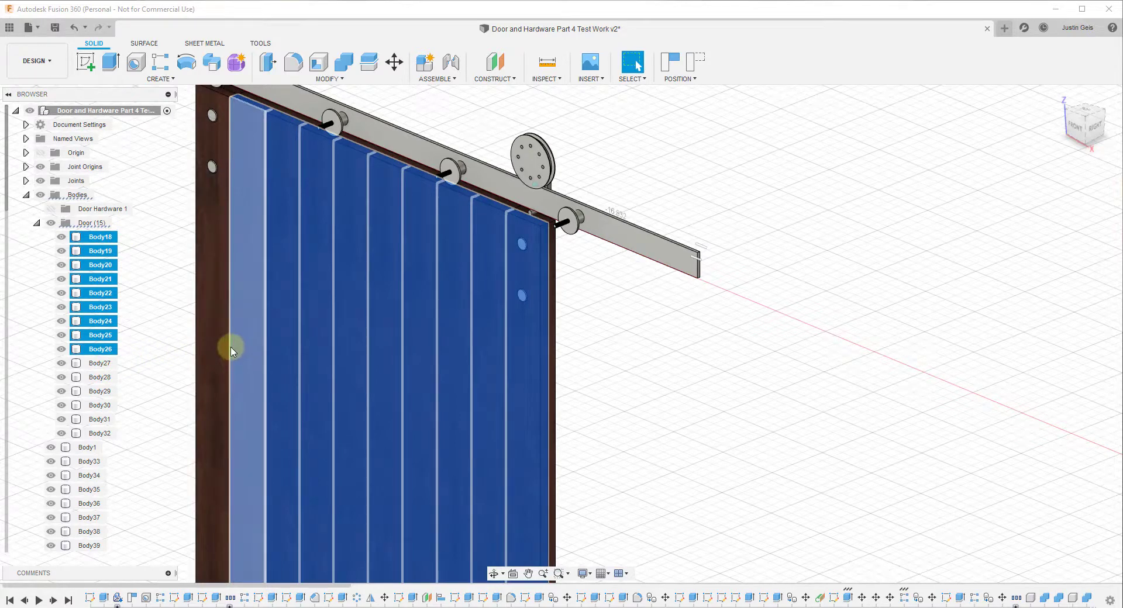
Step: Hide and re-show the nine selected boards via right-click Show/Hide, then orbit to the door's back
{"action": "right_click", "coordinate": [96, 240]}
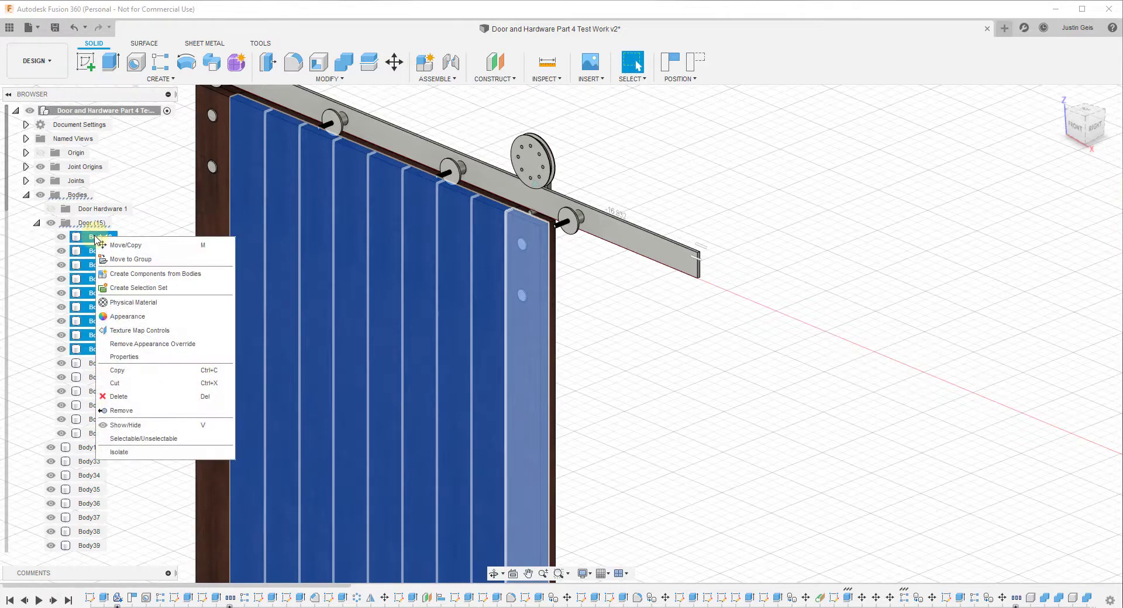
{"action": "left_click", "coordinate": [143, 426]}
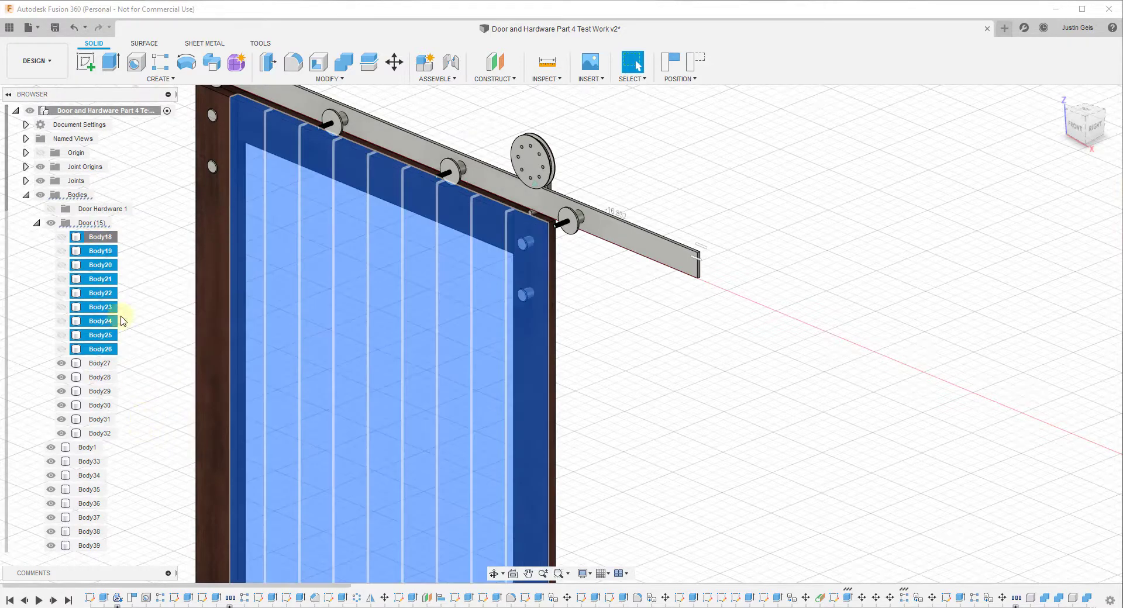
{"action": "right_click", "coordinate": [97, 238]}
{"action": "left_click", "coordinate": [138, 427]}
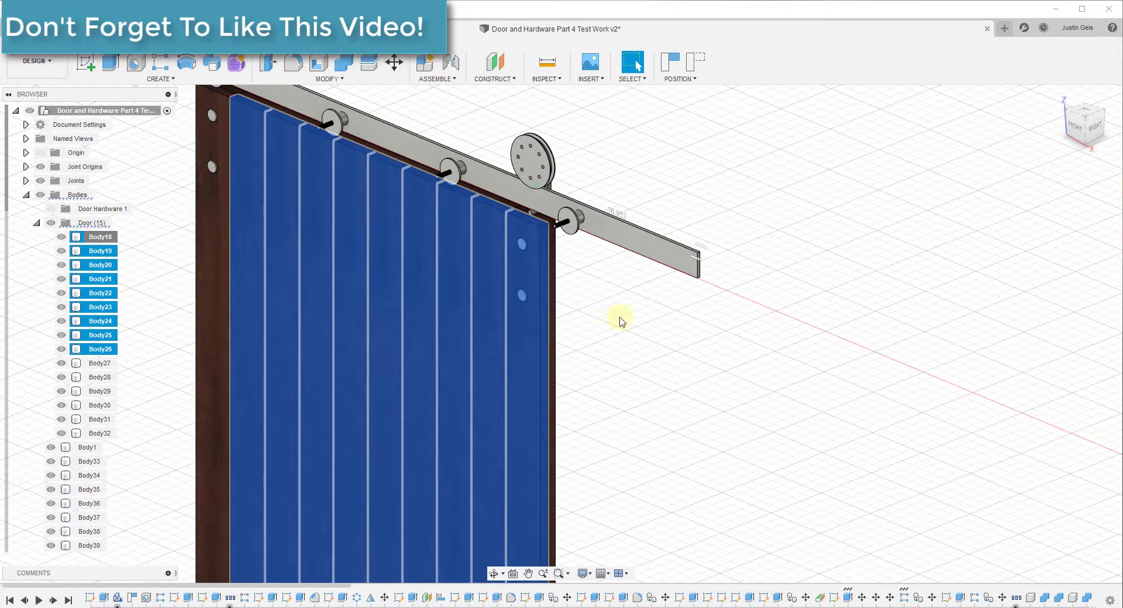
{"action": "mouse_move", "coordinate": [619, 318]}
{"action": "middle_mouse_down", "text": "shift"}
{"action": "mouse_move", "coordinate": [469, 306]}
{"action": "mouse_move", "coordinate": [853, 349]}
{"action": "mouse_move", "coordinate": [778, 346]}
{"action": "mouse_move", "coordinate": [845, 330]}
{"action": "mouse_move", "coordinate": [815, 319]}
{"action": "mouse_move", "coordinate": [627, 313]}
{"action": "middle_mouse_up", "text": "shift"}
{"action": "left_click", "coordinate": [853, 349]}
{"action": "left_click", "coordinate": [575, 315]}
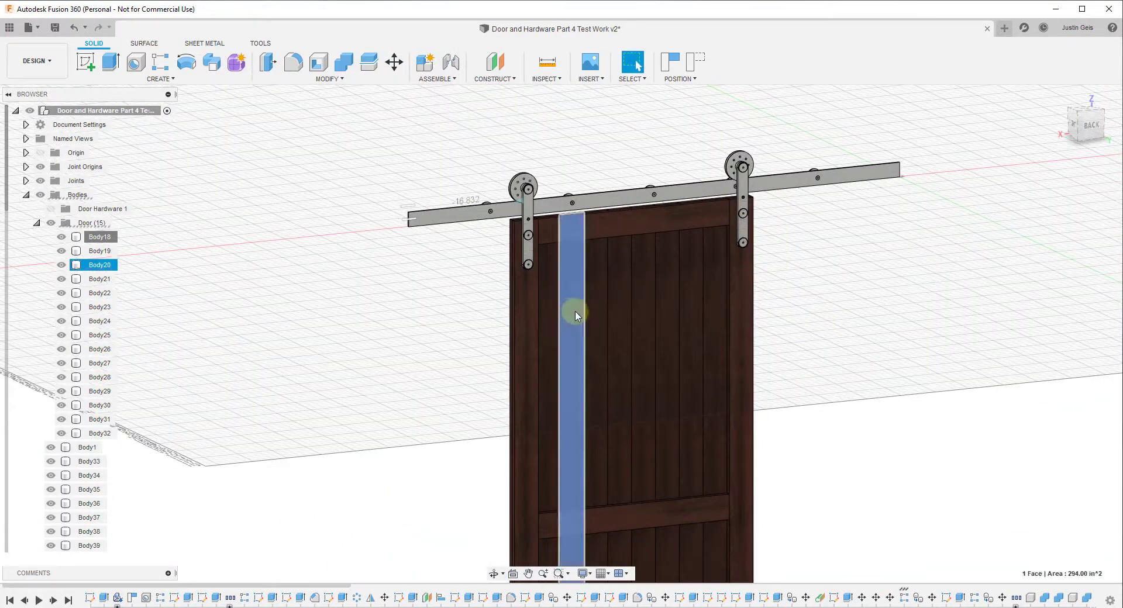
{"action": "left_click", "coordinate": [620, 313], "text": "ctrl"}
{"action": "left_click", "coordinate": [667, 310], "text": "ctrl"}
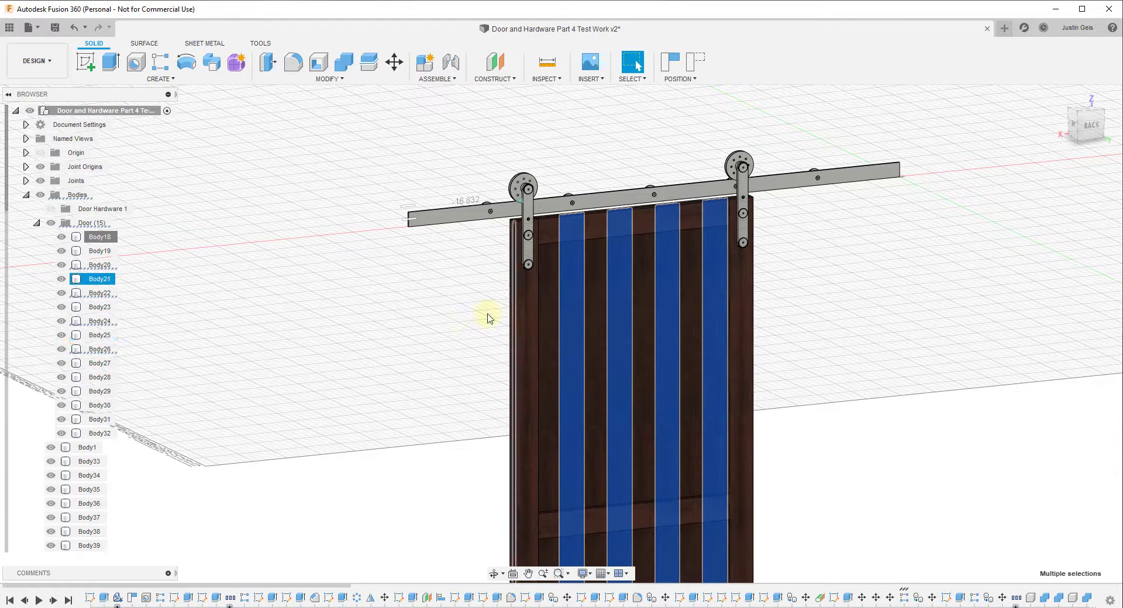
{"action": "left_click", "coordinate": [708, 311], "text": "ctrl"}
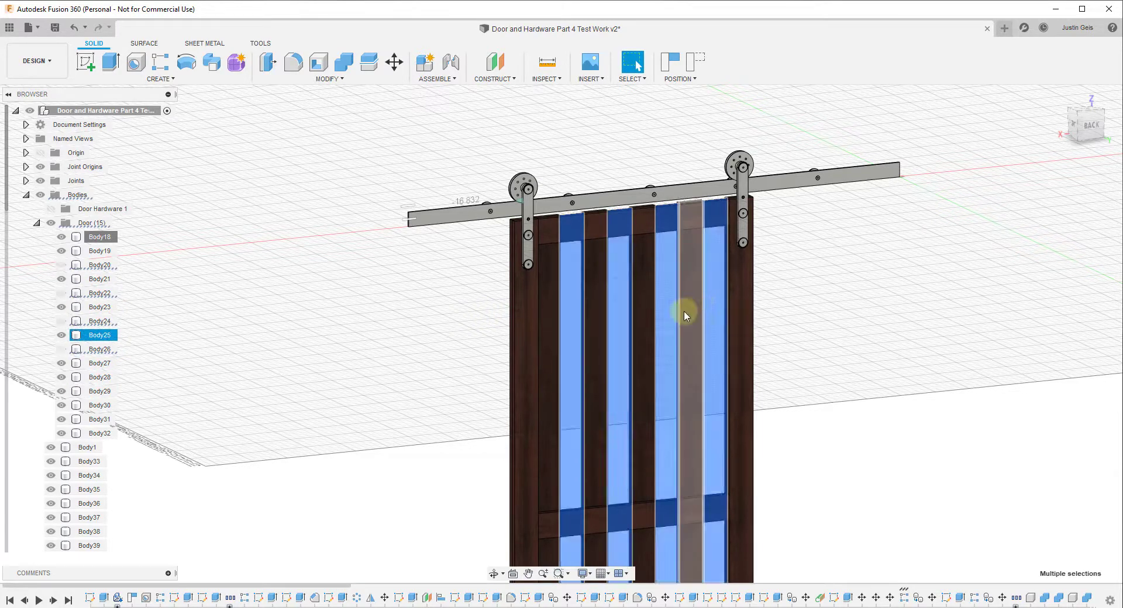
{"action": "key", "text": "v"}
{"action": "scroll", "coordinate": [594, 316], "scroll_direction": "down", "scroll_amount": 3}
{"action": "scroll", "coordinate": [597, 358], "scroll_direction": "up", "scroll_amount": 2}
{"action": "scroll", "coordinate": [609, 258], "scroll_direction": "down", "scroll_amount": 3}
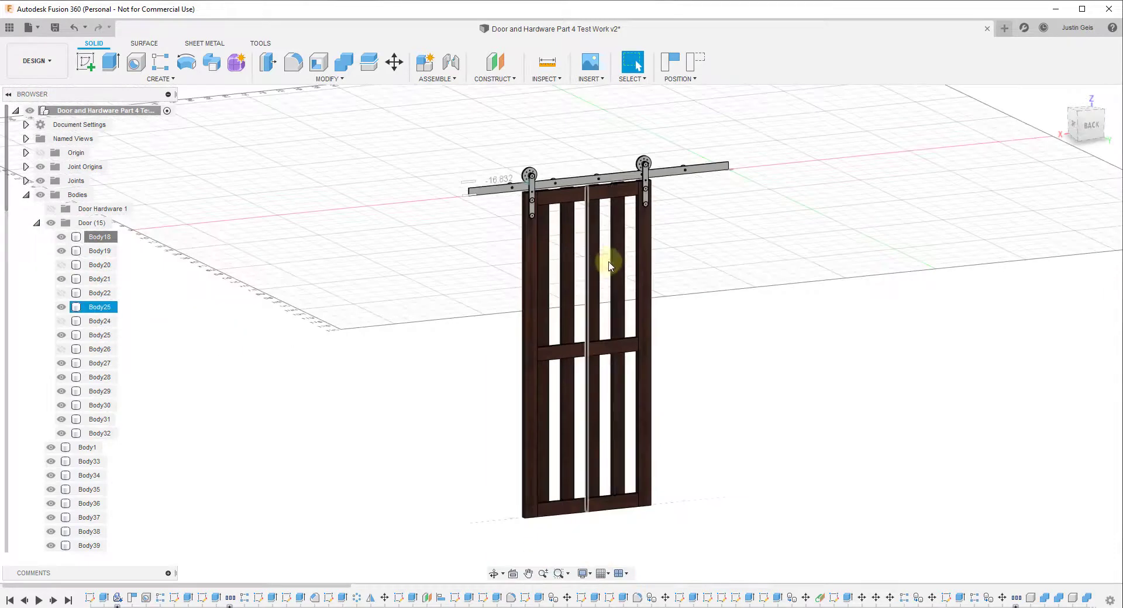
{"action": "middle_click_drag", "start_coordinate": [585, 258], "coordinate": [597, 258], "text": "shift"}
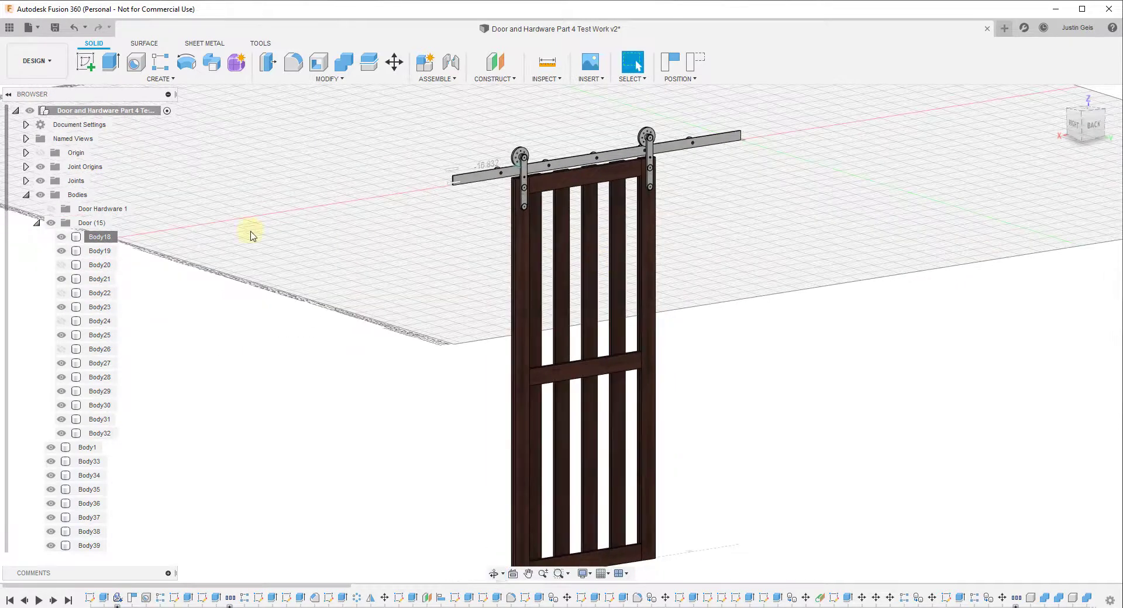
{"action": "left_click", "coordinate": [96, 265]}
{"action": "left_click", "coordinate": [96, 293], "text": "ctrl"}
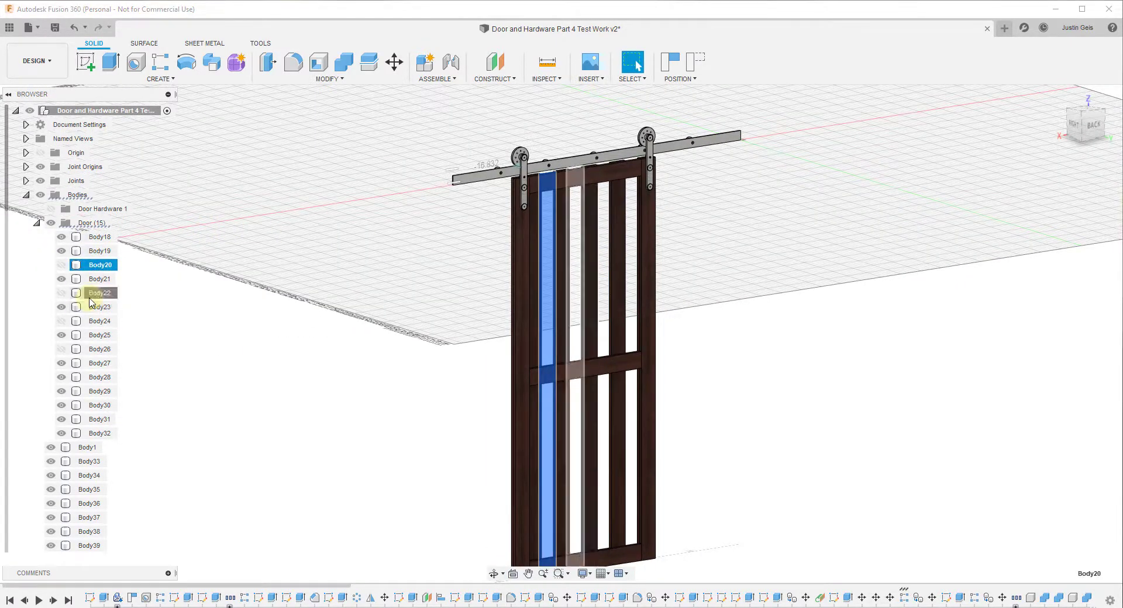
{"action": "left_click", "coordinate": [97, 321], "text": "ctrl"}
{"action": "left_click", "coordinate": [96, 349], "text": "ctrl"}
{"action": "key", "text": "v"}
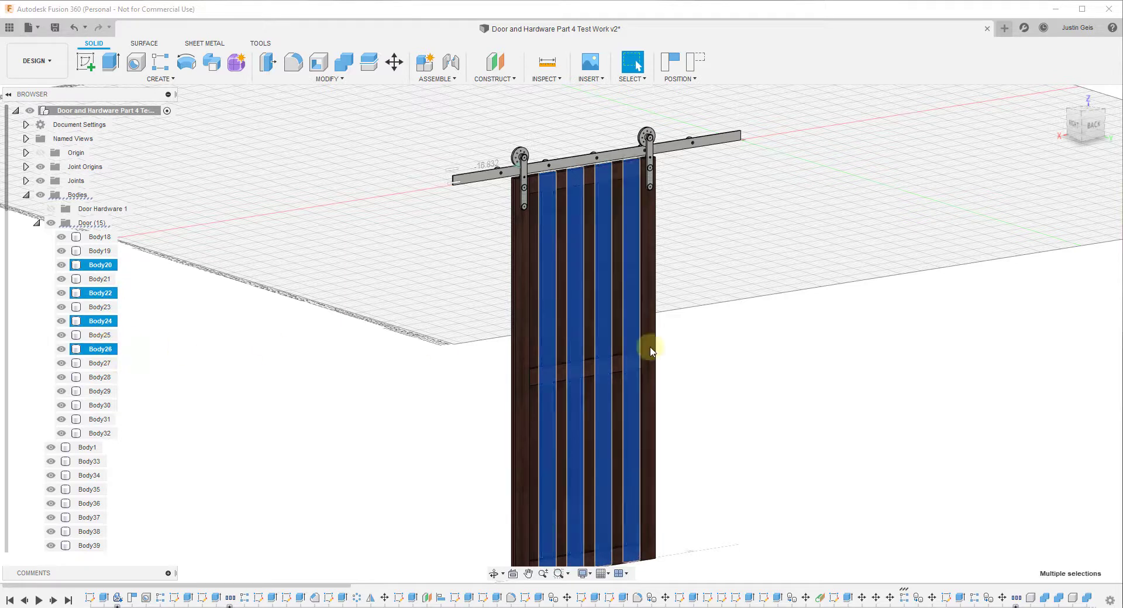
{"action": "left_click", "coordinate": [736, 291]}
{"action": "scroll", "coordinate": [775, 269], "scroll_direction": "up", "scroll_amount": 2}
{"action": "left_click", "coordinate": [575, 222]}
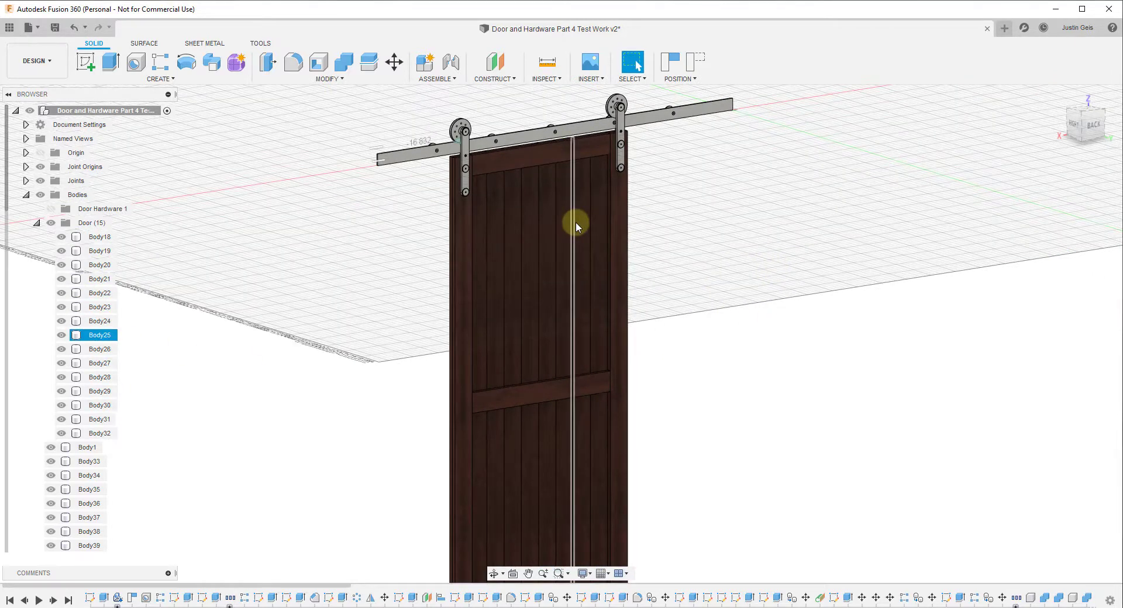
Step: Pick through door boards Body24, Body25 and Body26 in the viewport and orbit to a new angle
{"action": "left_click", "coordinate": [562, 217]}
{"action": "left_click", "coordinate": [554, 216]}
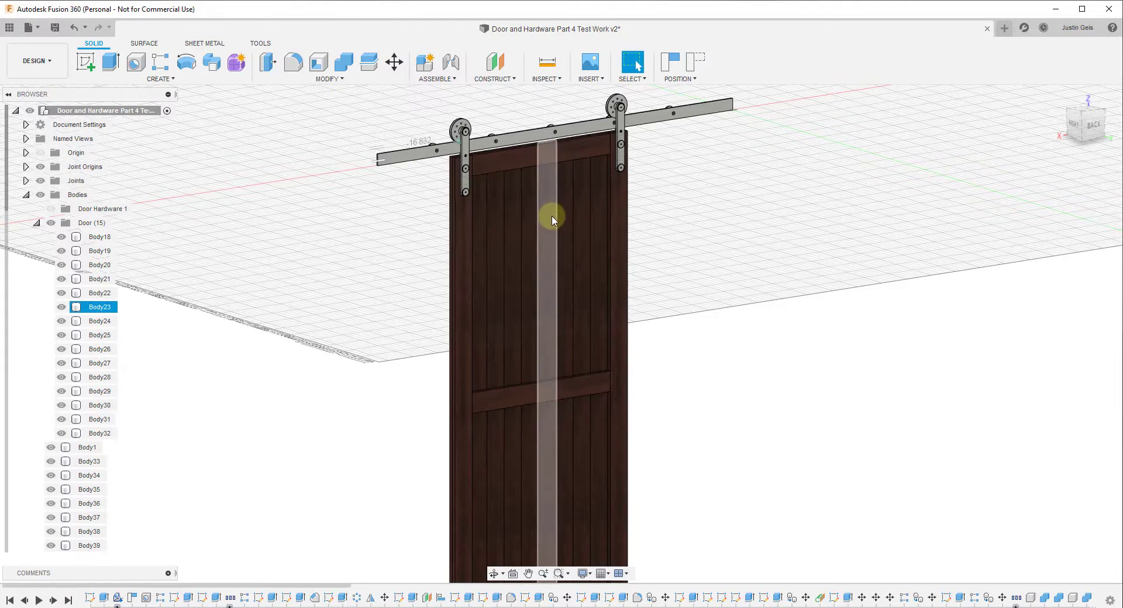
{"action": "left_click", "coordinate": [447, 244]}
{"action": "left_click", "coordinate": [612, 358]}
{"action": "left_click", "coordinate": [446, 243]}
{"action": "left_click", "coordinate": [513, 300]}
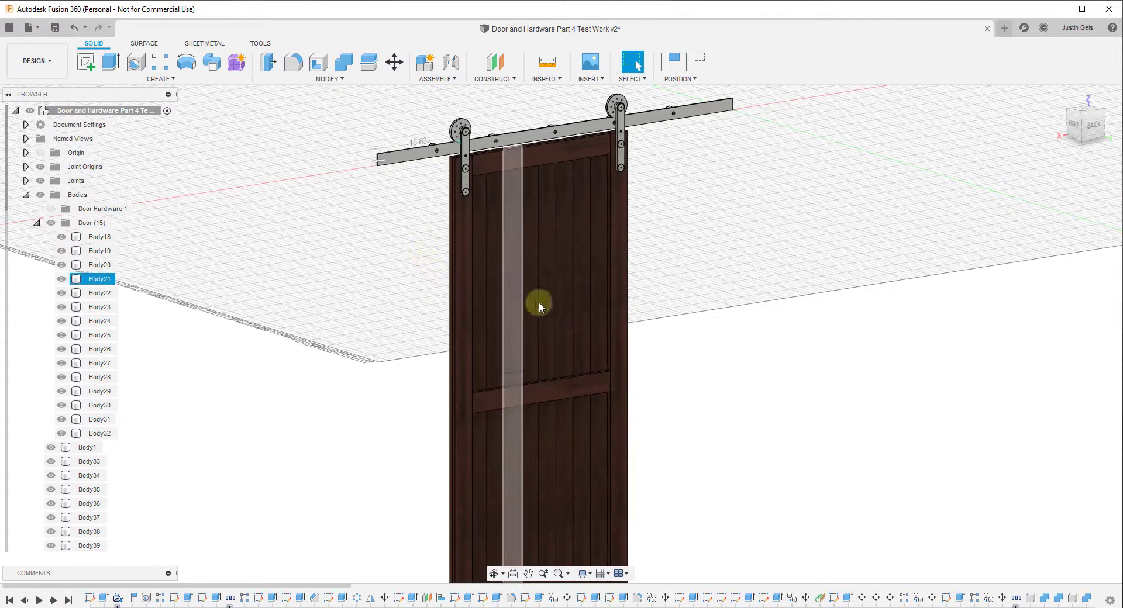
{"action": "left_click", "coordinate": [547, 300]}
{"action": "left_click", "coordinate": [596, 300]}
{"action": "scroll", "coordinate": [598, 300], "scroll_direction": "up", "scroll_amount": 2}
{"action": "scroll", "coordinate": [598, 297], "scroll_direction": "down", "scroll_amount": 1}
{"action": "middle_click_drag", "start_coordinate": [592, 290], "coordinate": [597, 288], "text": "shift"}
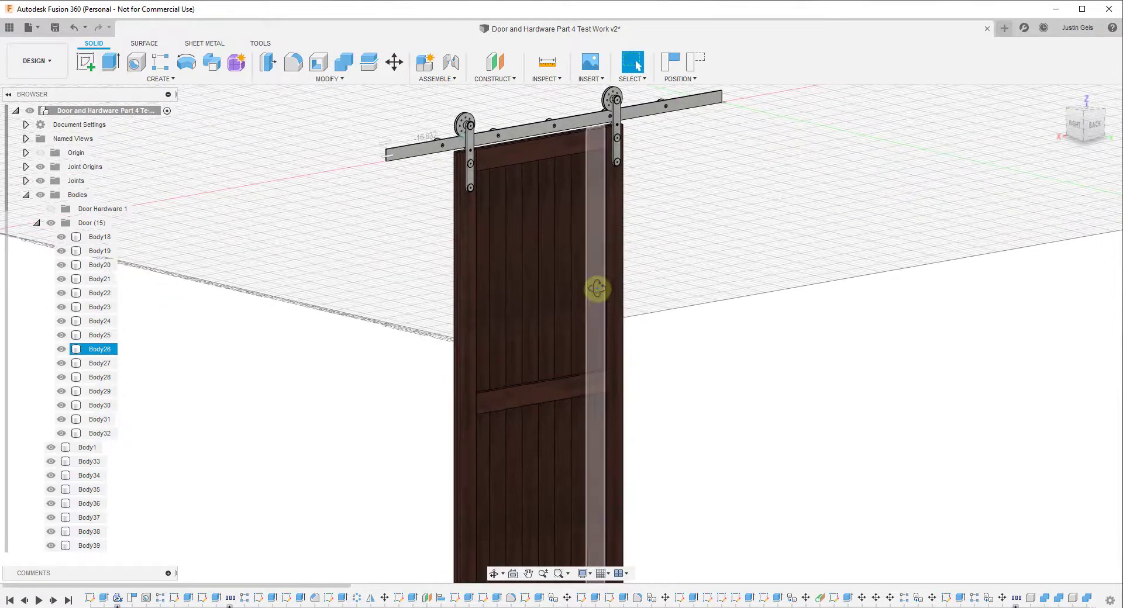
Step: Select Body19, Body21, Body23 and Body25 in the browser and hide them with V
{"action": "left_click", "coordinate": [98, 251]}
{"action": "left_click", "coordinate": [98, 279], "text": "ctrl"}
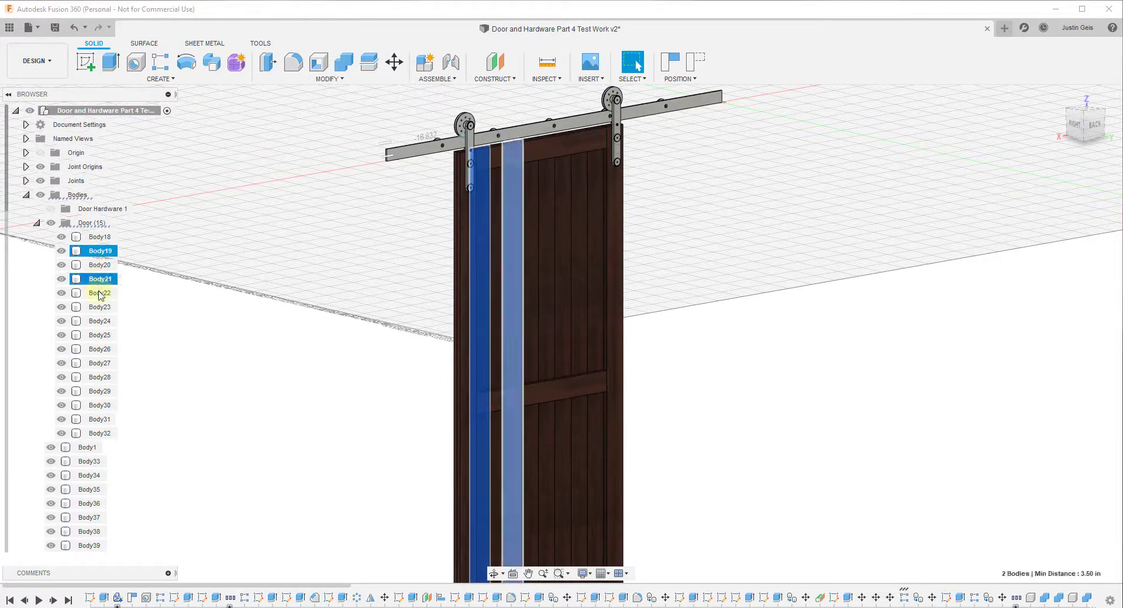
{"action": "left_click", "coordinate": [99, 309], "text": "ctrl"}
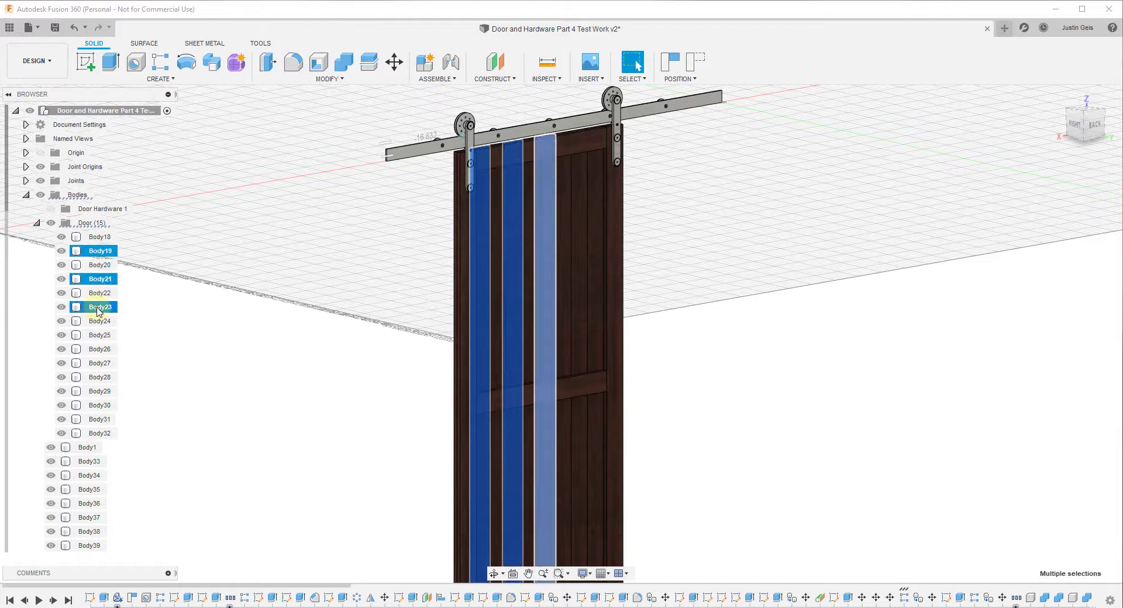
{"action": "left_click", "coordinate": [99, 336], "text": "ctrl"}
{"action": "key", "text": "v"}
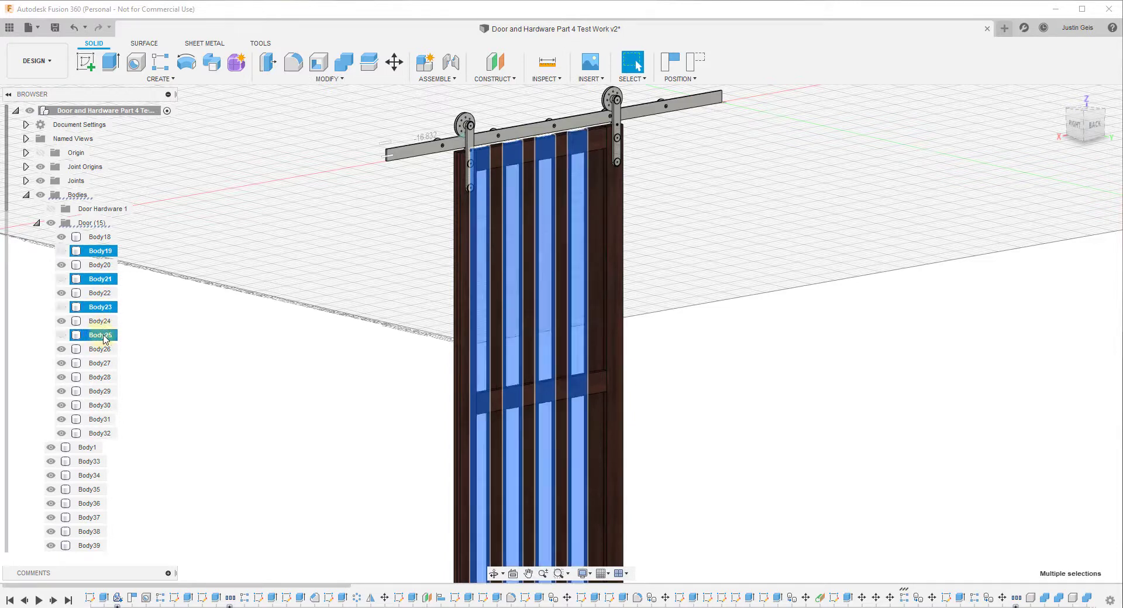
{"action": "left_click", "coordinate": [323, 353]}
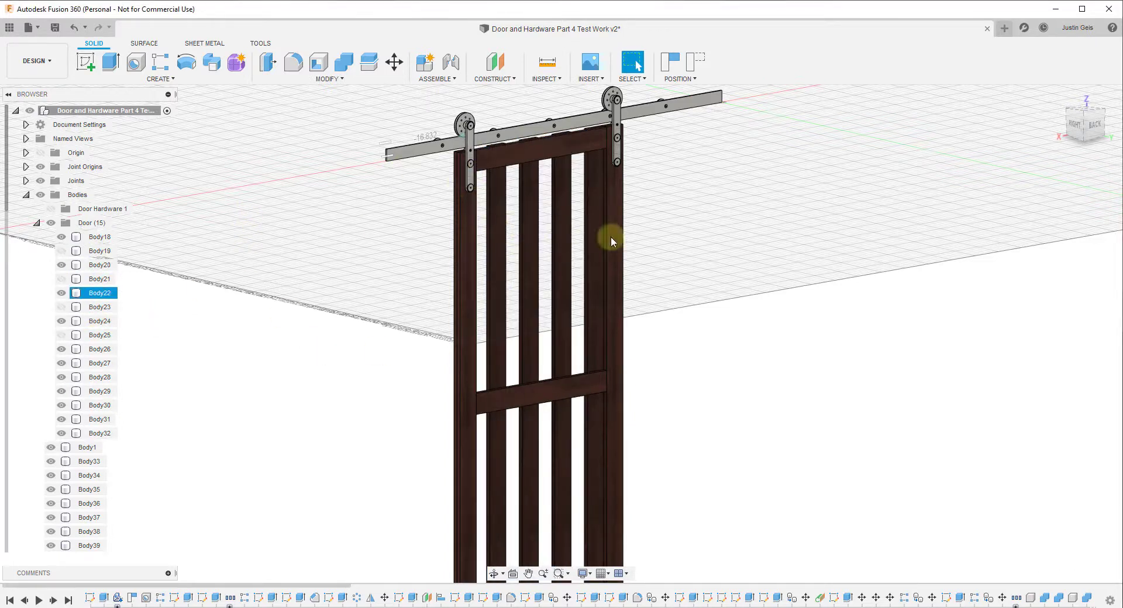
Step: Face the door straight on, select Body18 through Body26, and flip their visibility twice
{"action": "middle_click_drag", "start_coordinate": [684, 248], "coordinate": [630, 271], "text": "shift"}
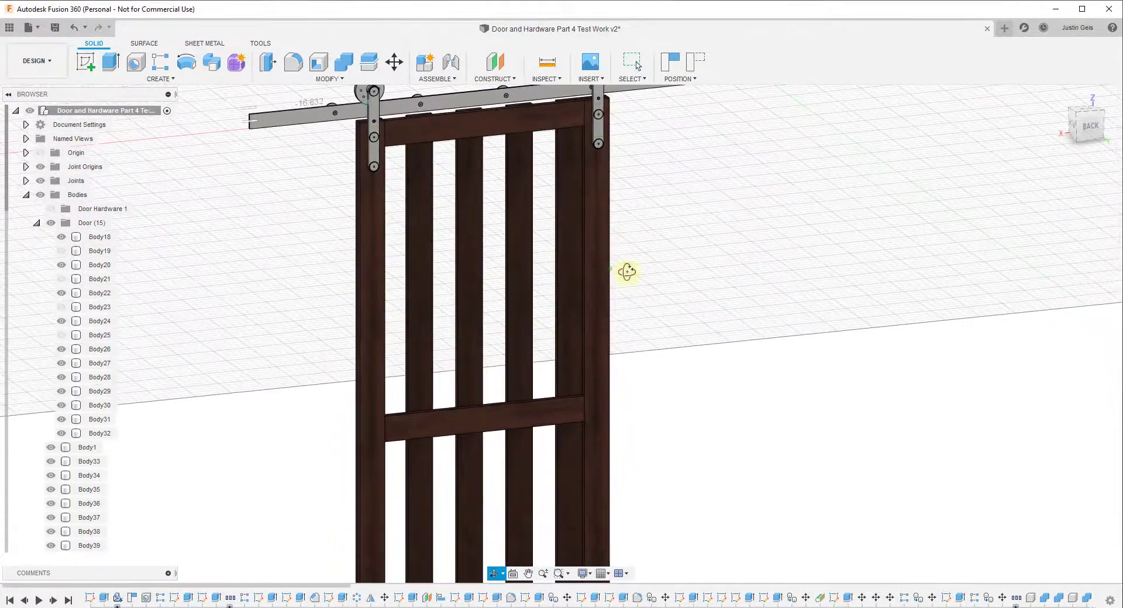
{"action": "left_click", "coordinate": [98, 237]}
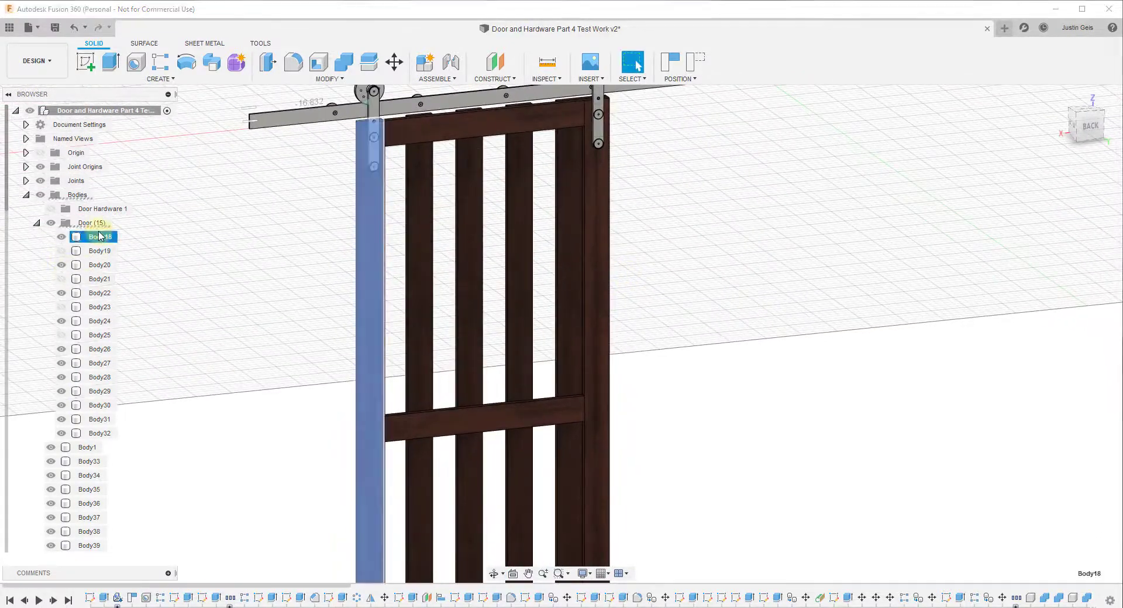
{"action": "left_click", "coordinate": [99, 349], "text": "shift"}
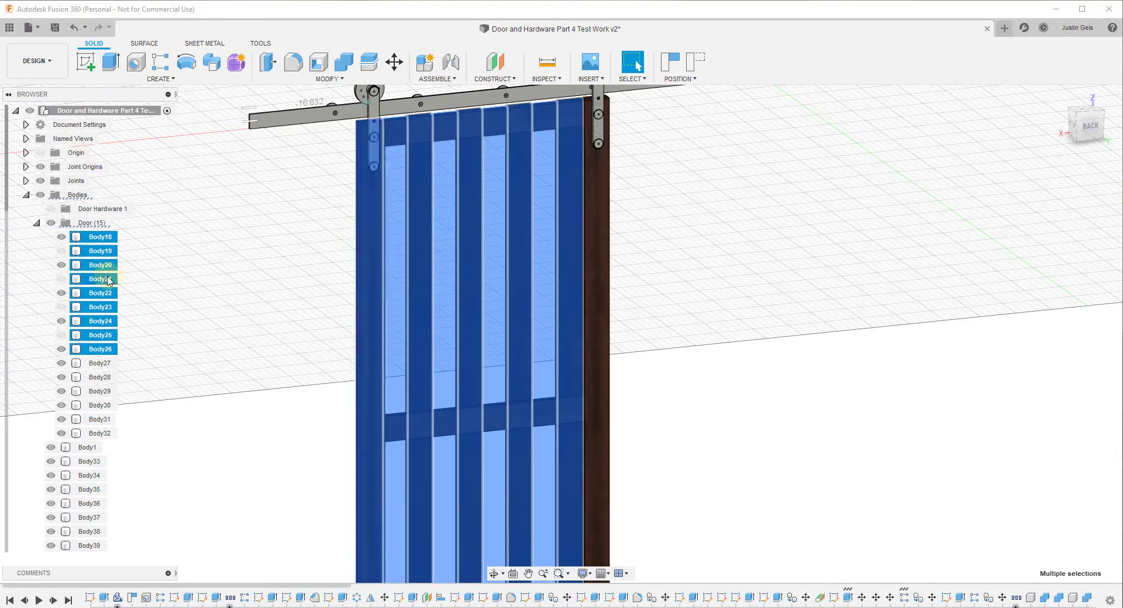
{"action": "left_click", "coordinate": [62, 252]}
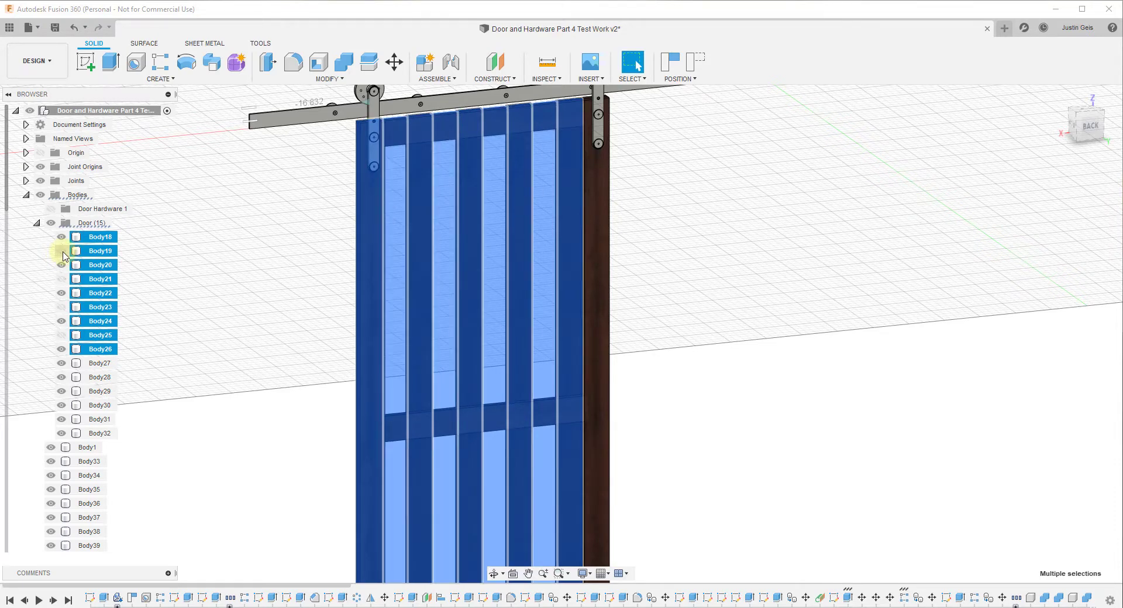
{"action": "left_click", "coordinate": [62, 252]}
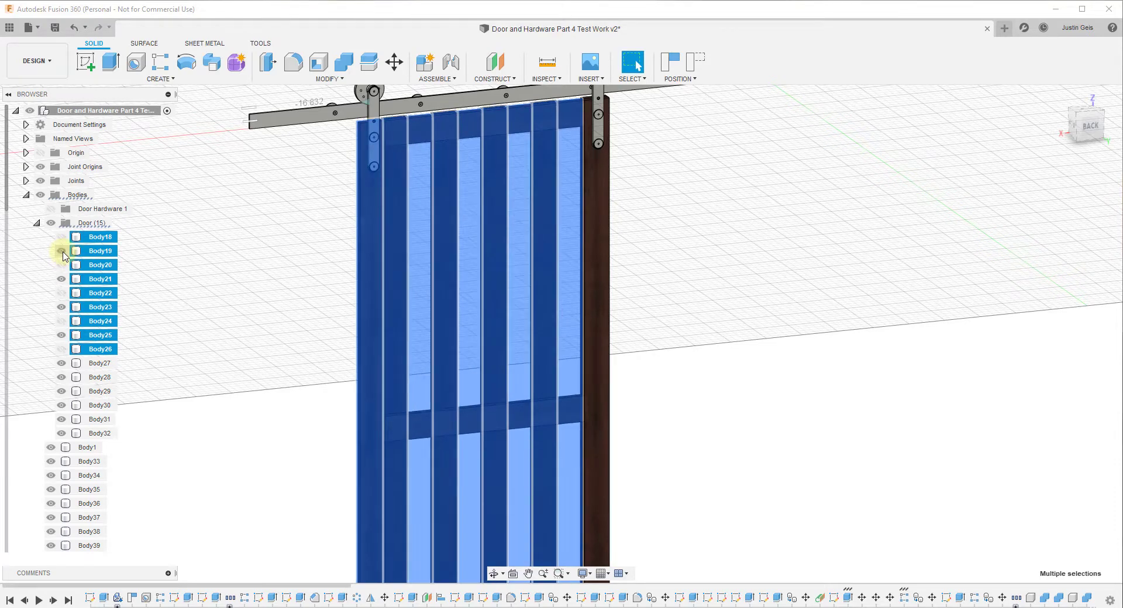
Step: Cancel an accidental rename of Body18 and show the hidden board Body20 again
{"action": "double_click", "coordinate": [101, 237]}
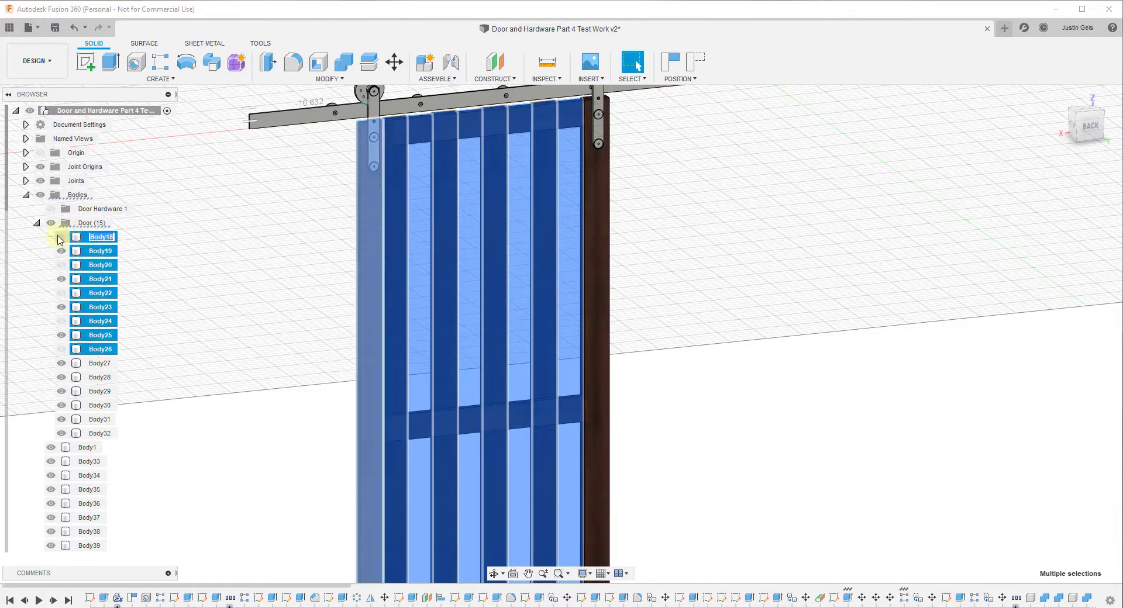
{"action": "key", "text": "Return"}
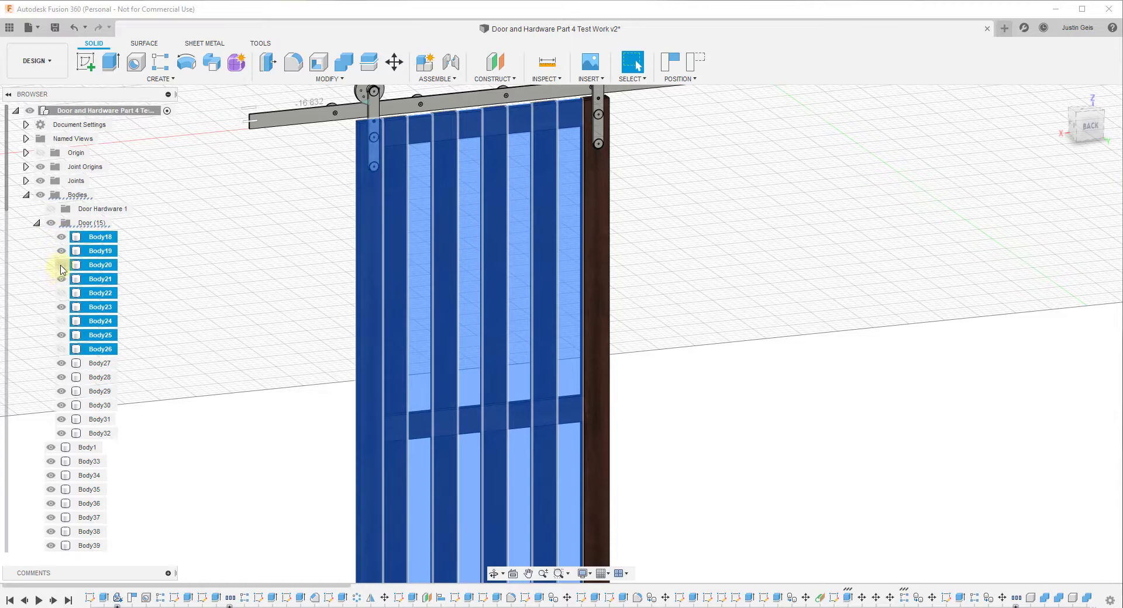
{"action": "left_click", "coordinate": [62, 265]}
{"action": "left_click", "coordinate": [62, 293]}
{"action": "left_click", "coordinate": [61, 321]}
{"action": "left_click", "coordinate": [62, 349]}
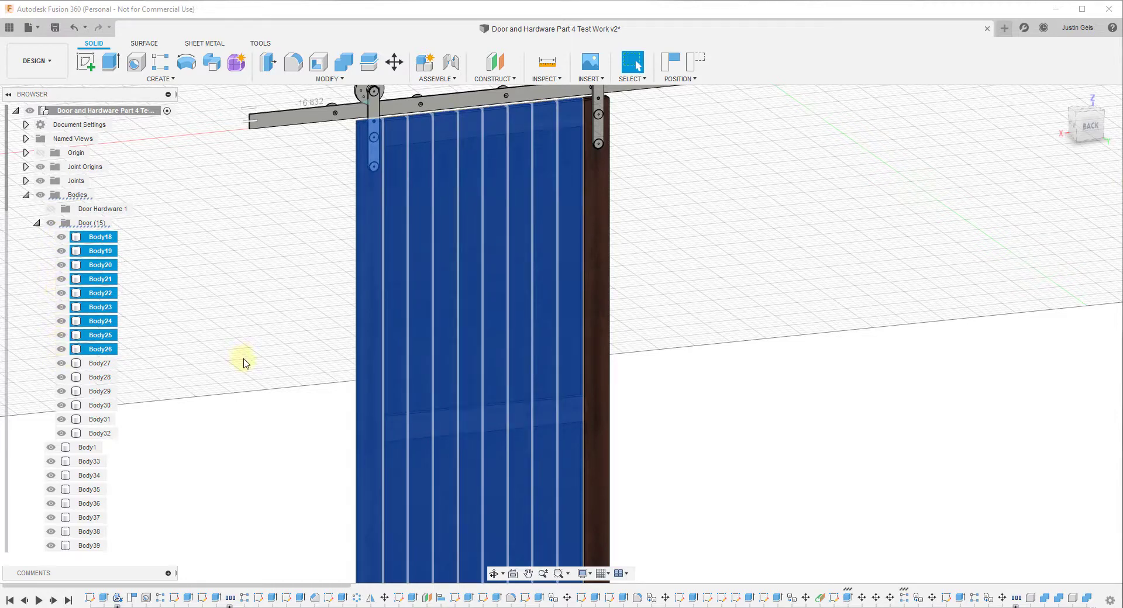